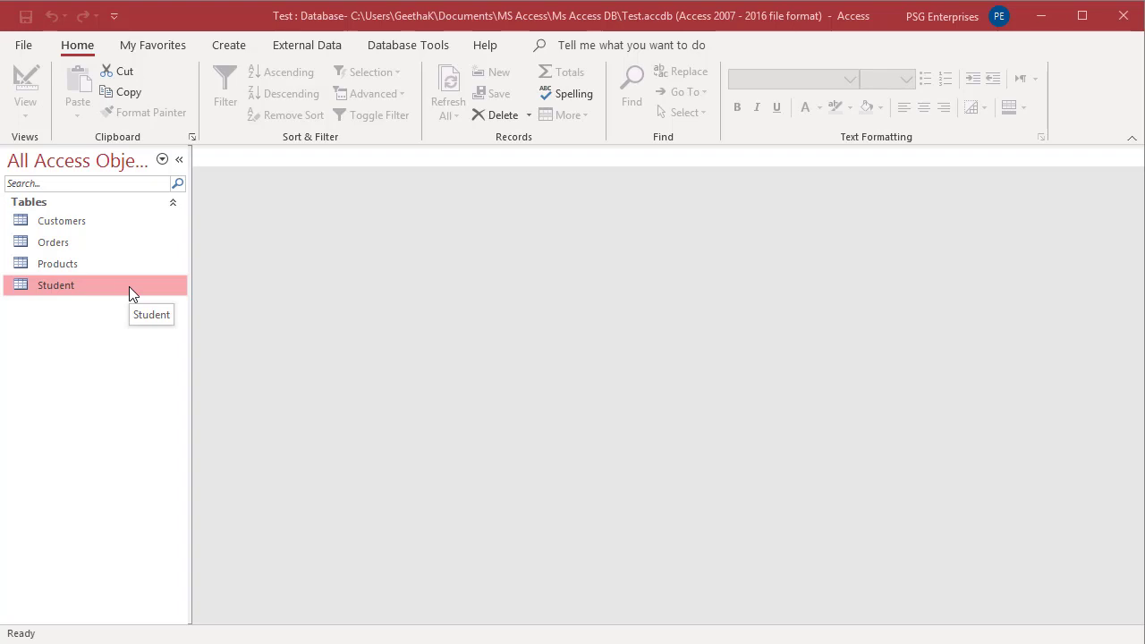
# Open the Student table and start a find-and-replace on its Fee column
pyautogui.doubleClick(129, 286)
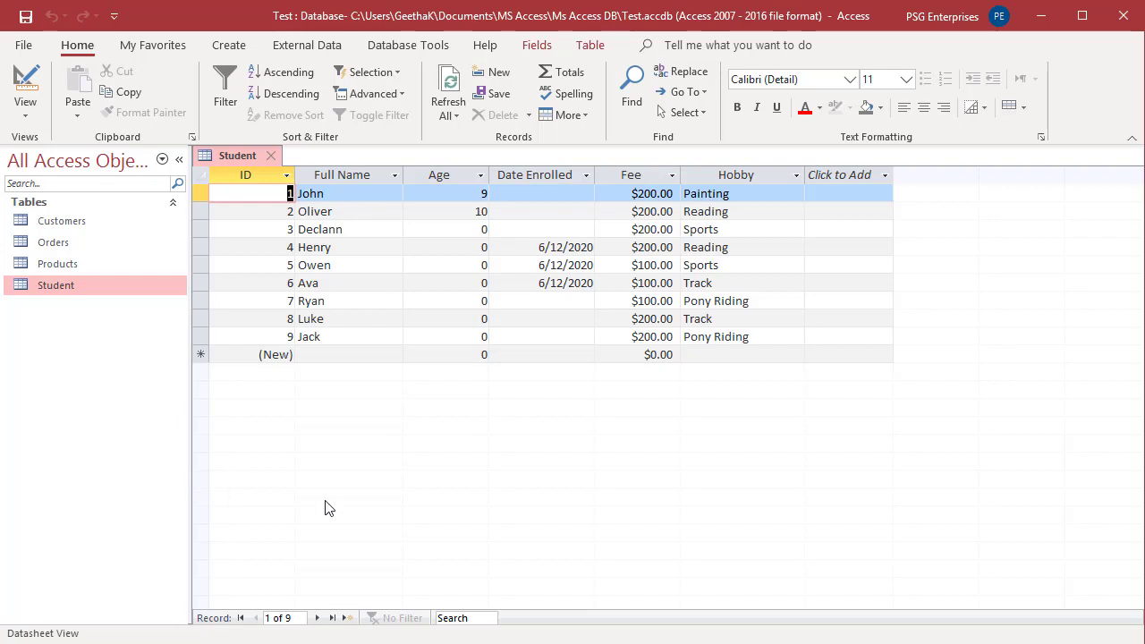
pyautogui.click(625, 176)
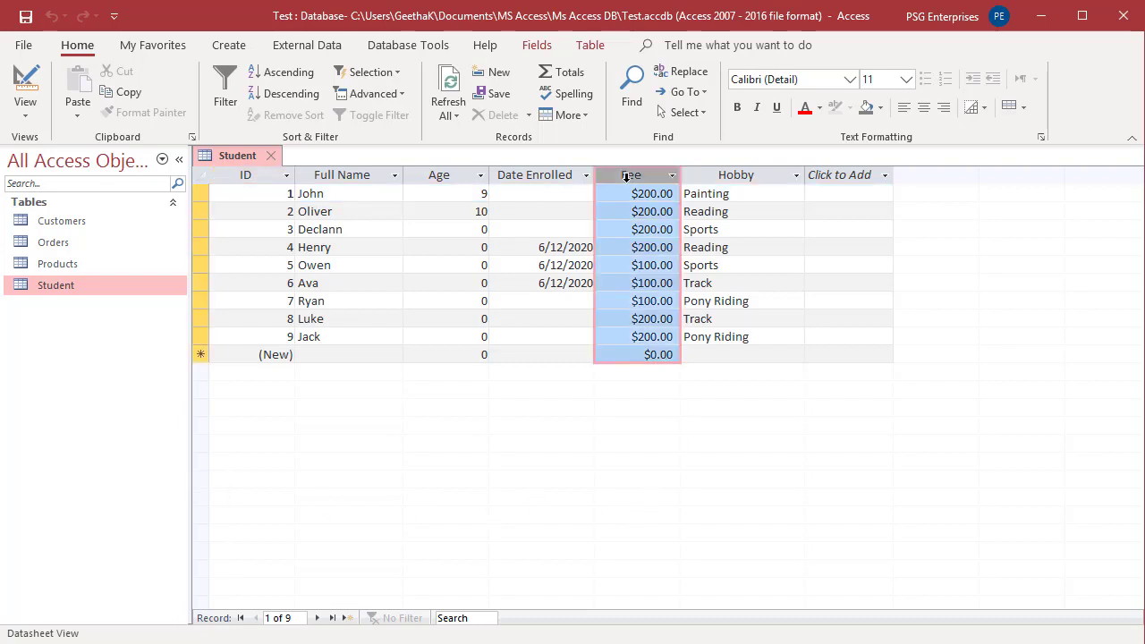
pyautogui.click(687, 76)
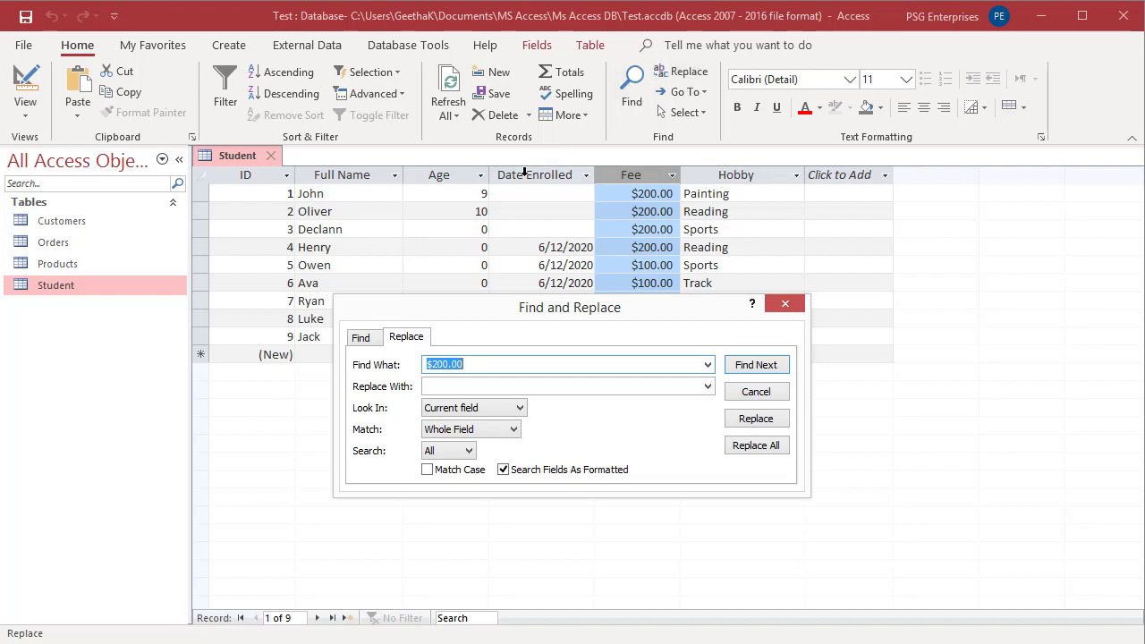
pyautogui.click(489, 381)
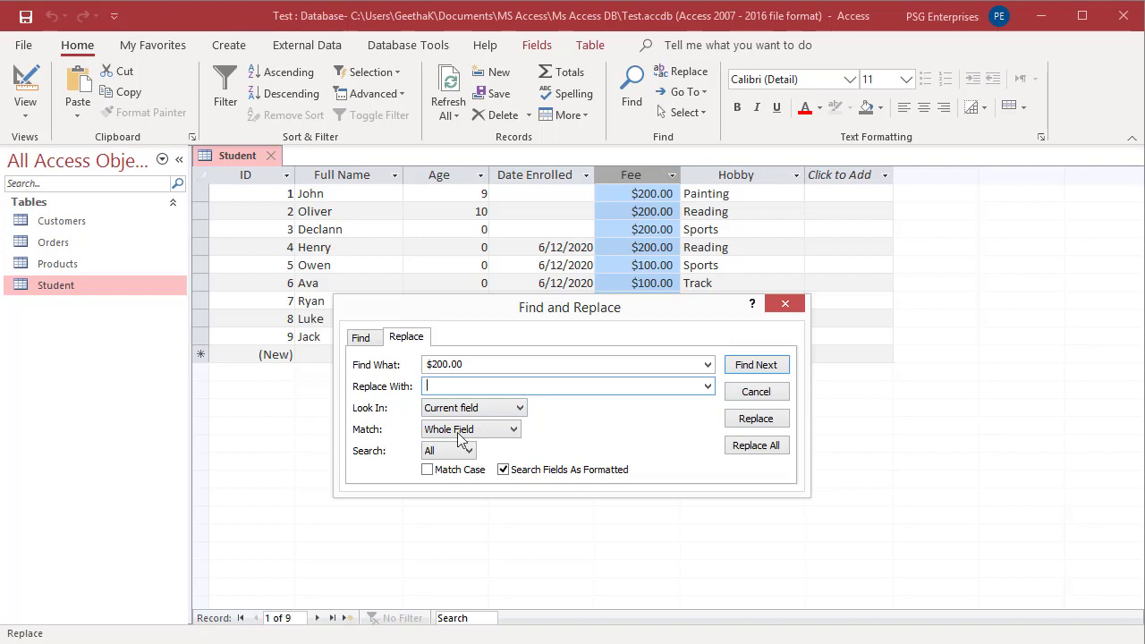
pyautogui.click(514, 431)
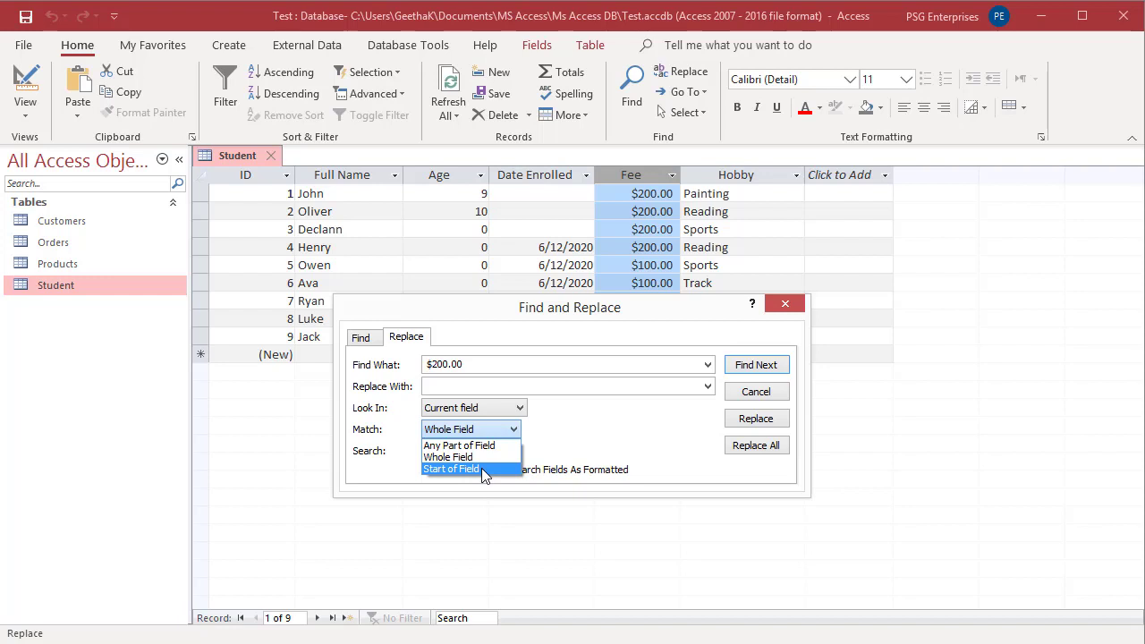
pyautogui.click(536, 435)
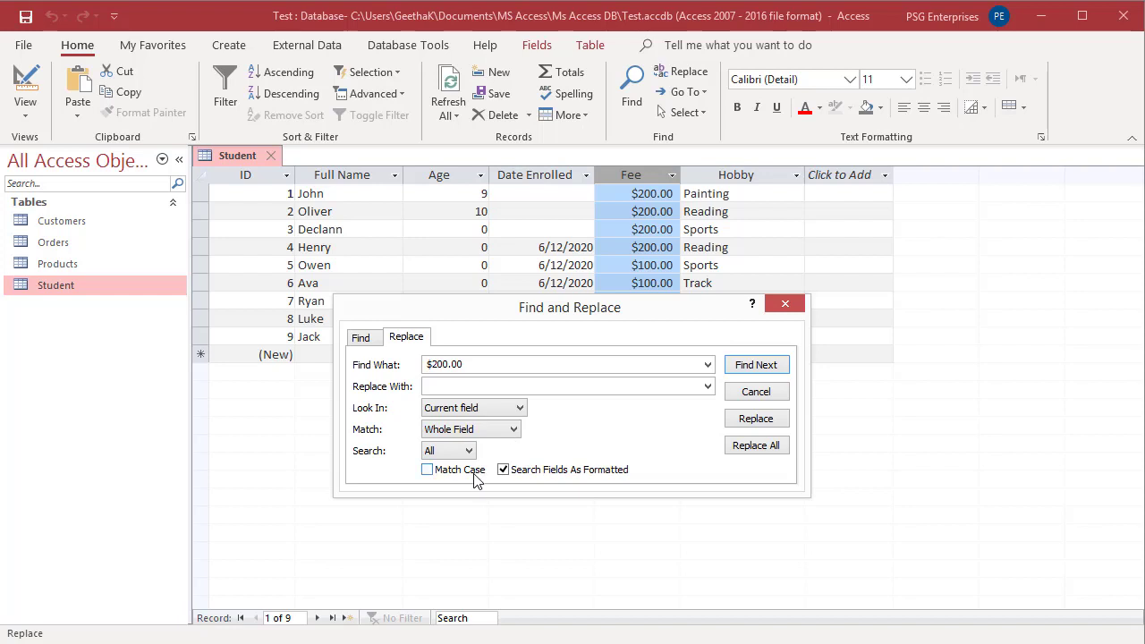
pyautogui.click(427, 470)
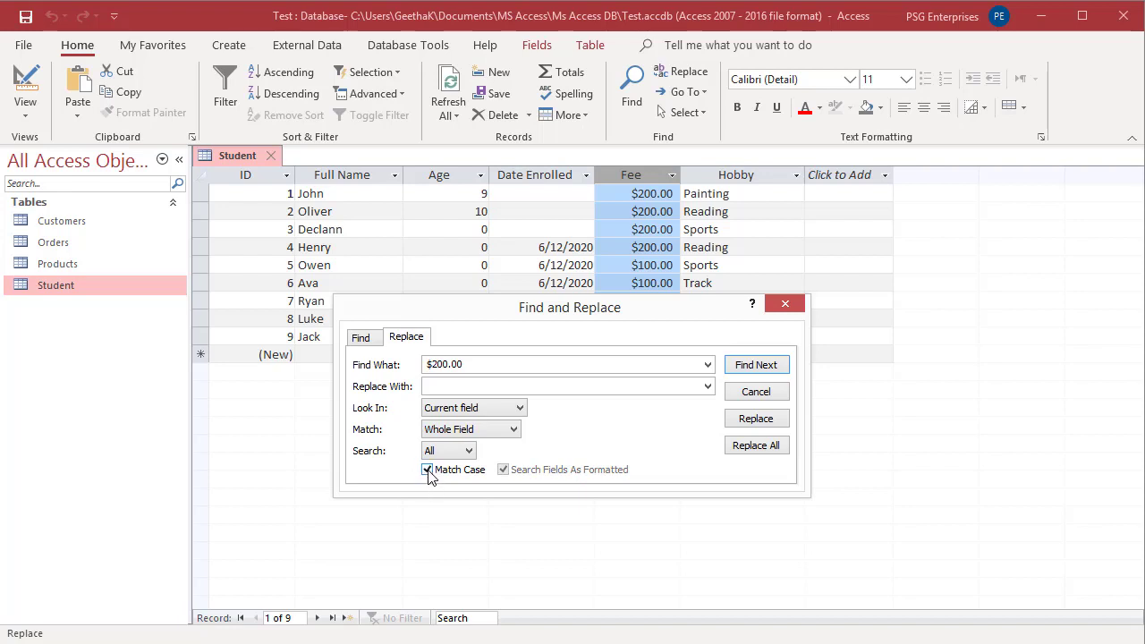
pyautogui.click(427, 470)
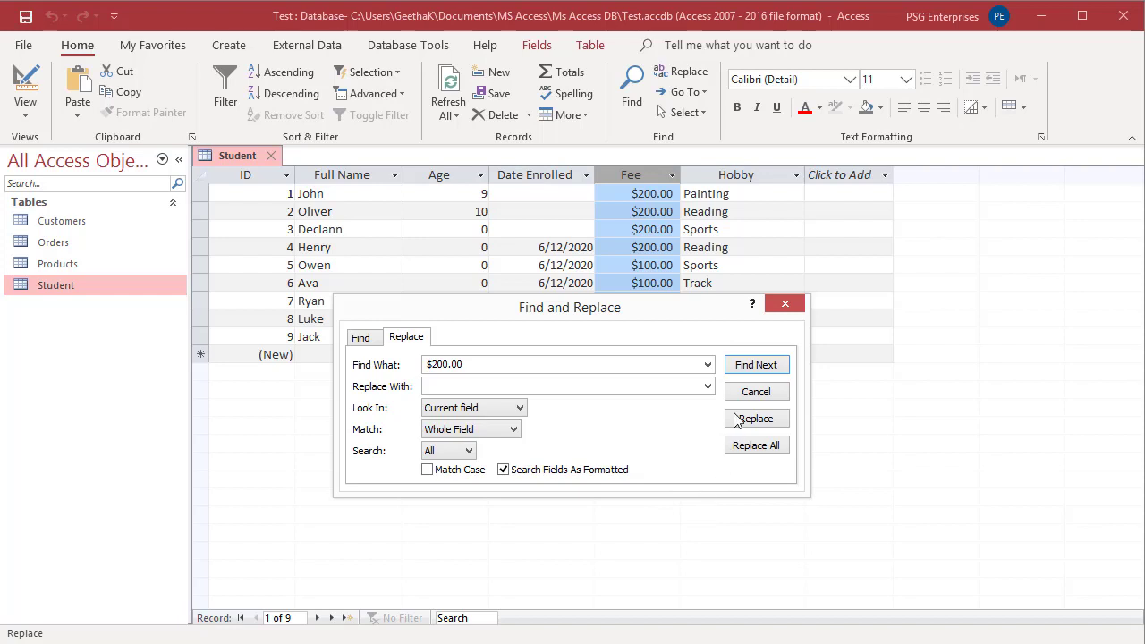
# Search the Fee column for $200.00 and for 200, matching the whole field as formatted
pyautogui.click(747, 372)
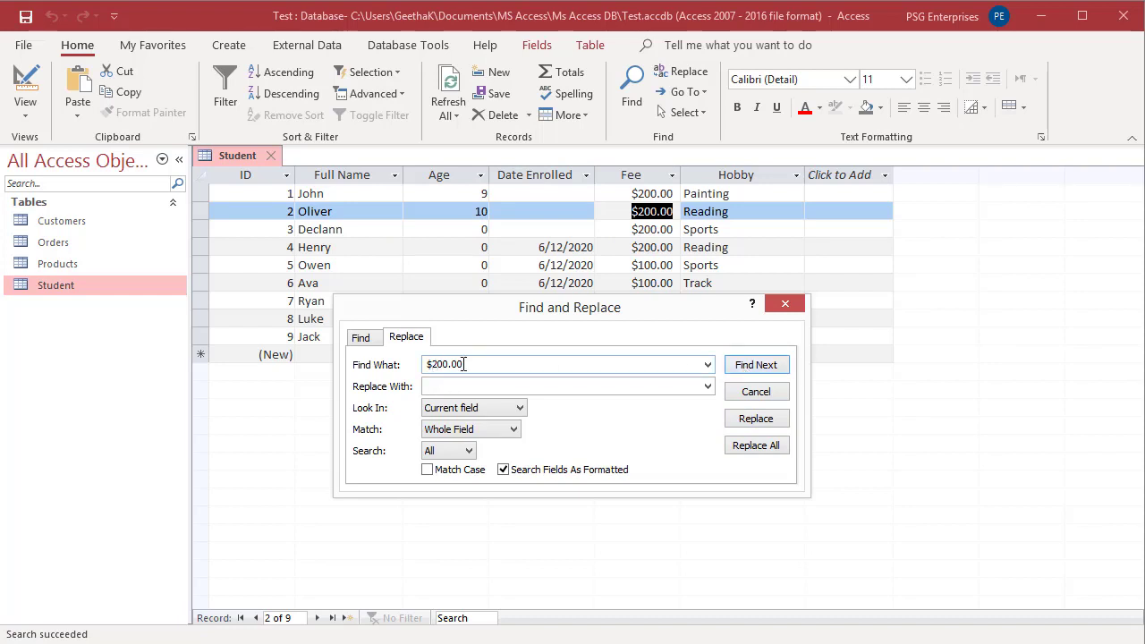
pyautogui.doubleClick(464, 364)
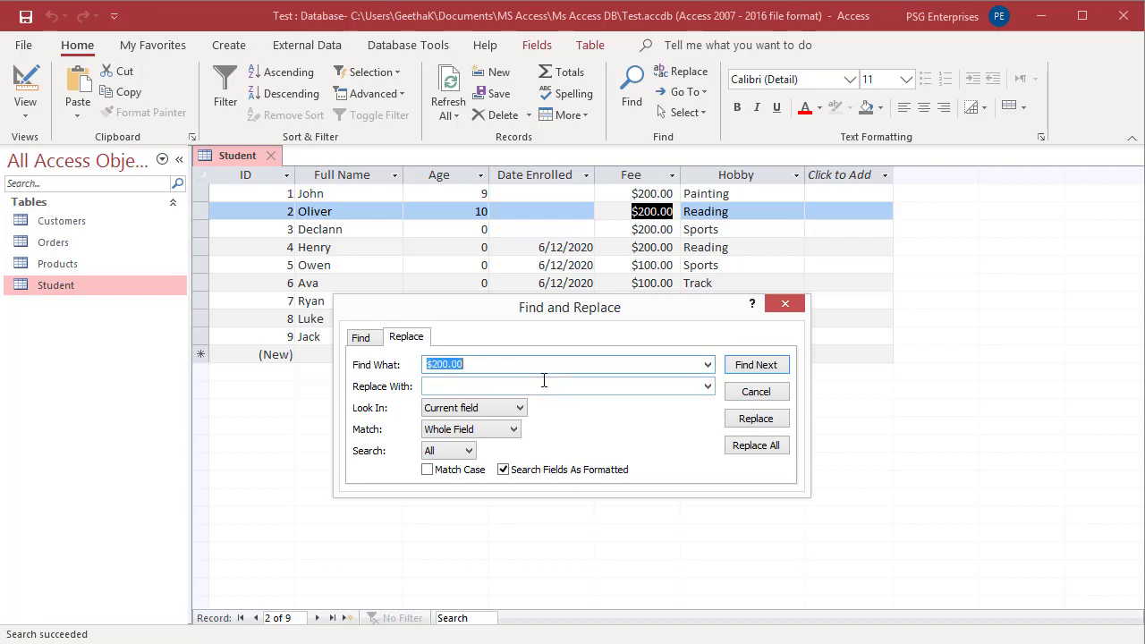
pyautogui.write('200')
pyautogui.click(739, 368)
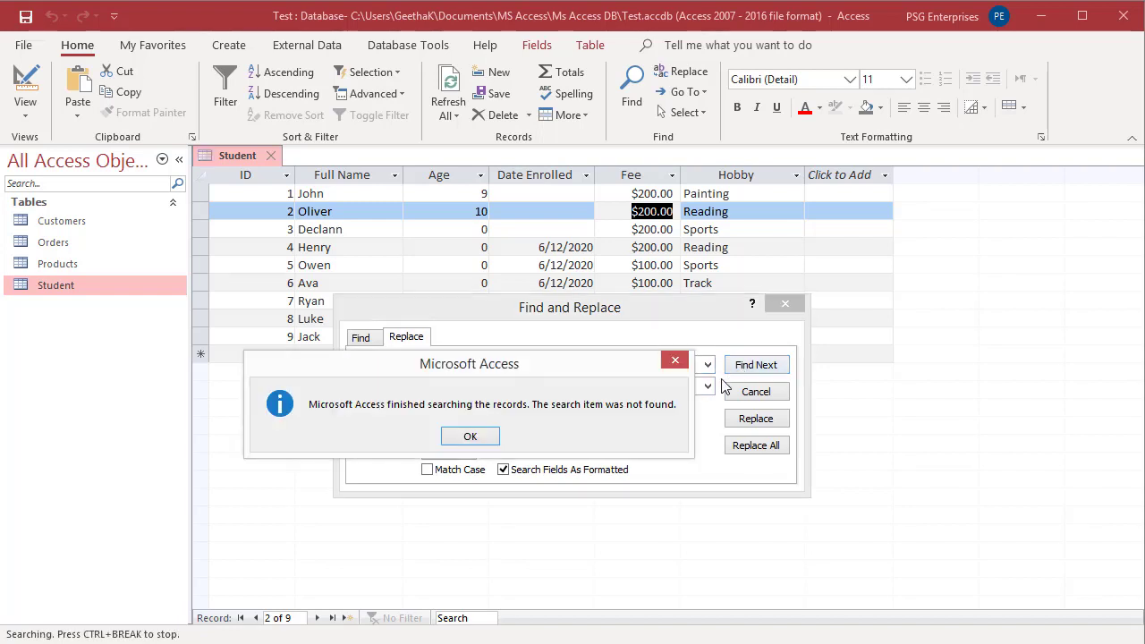
pyautogui.click(450, 440)
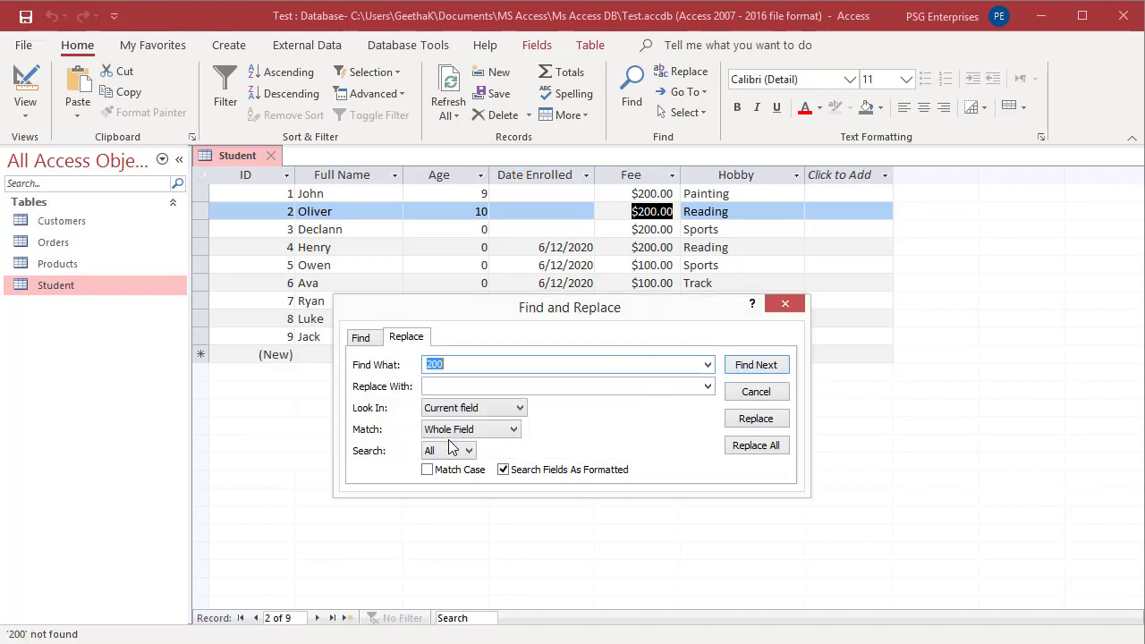
# Turn off Search Fields As Formatted, find 200 in the Fee column, and close the Find and Replace dialog
pyautogui.click(504, 471)
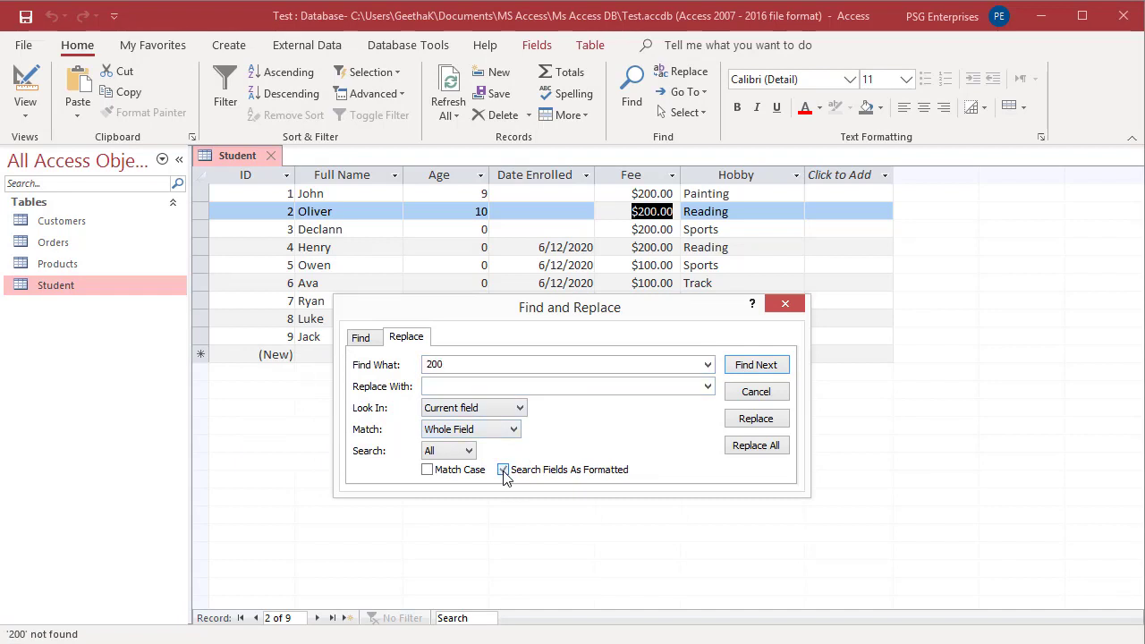
pyautogui.click(741, 368)
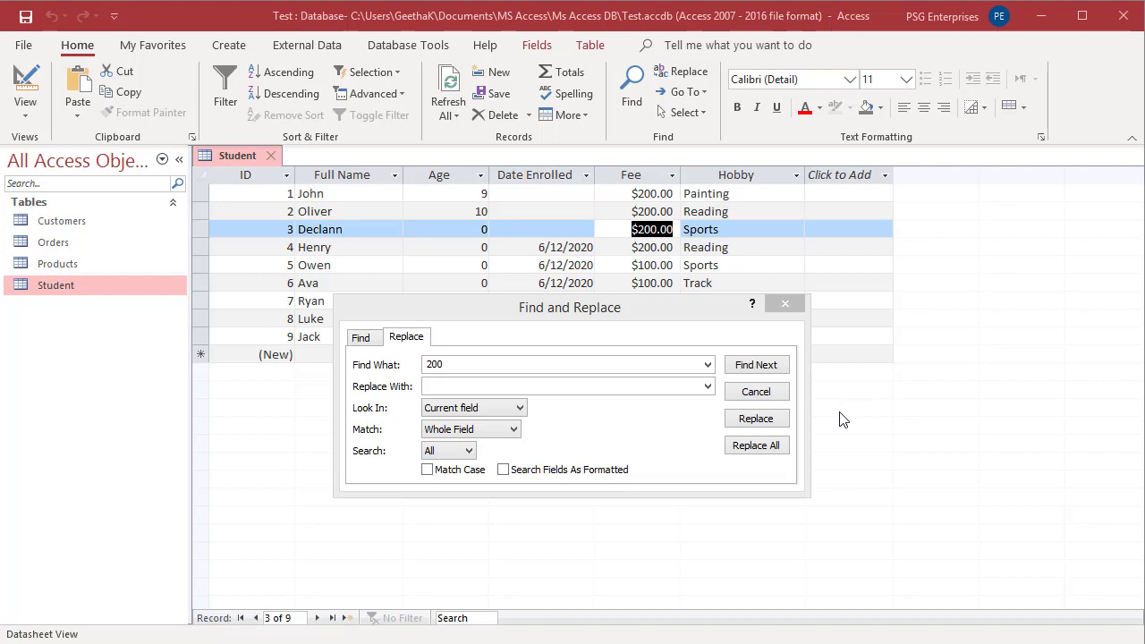
pyautogui.click(762, 401)
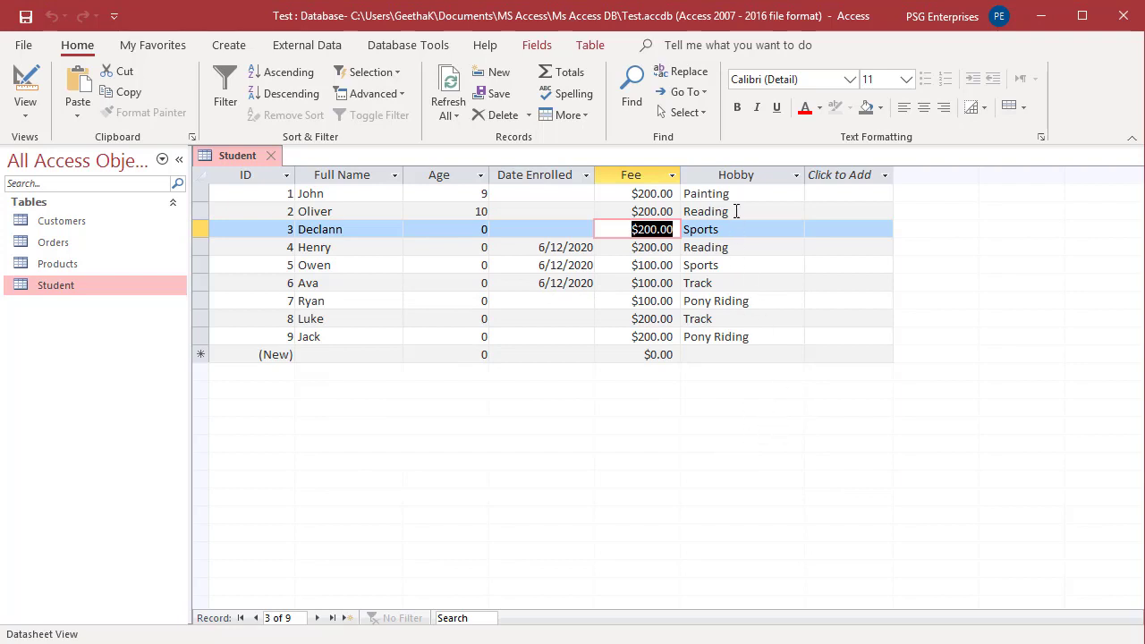
# Replace both whole-field entries of Reading in the Hobby column with Book Reading, one at a time
pyautogui.click(729, 176)
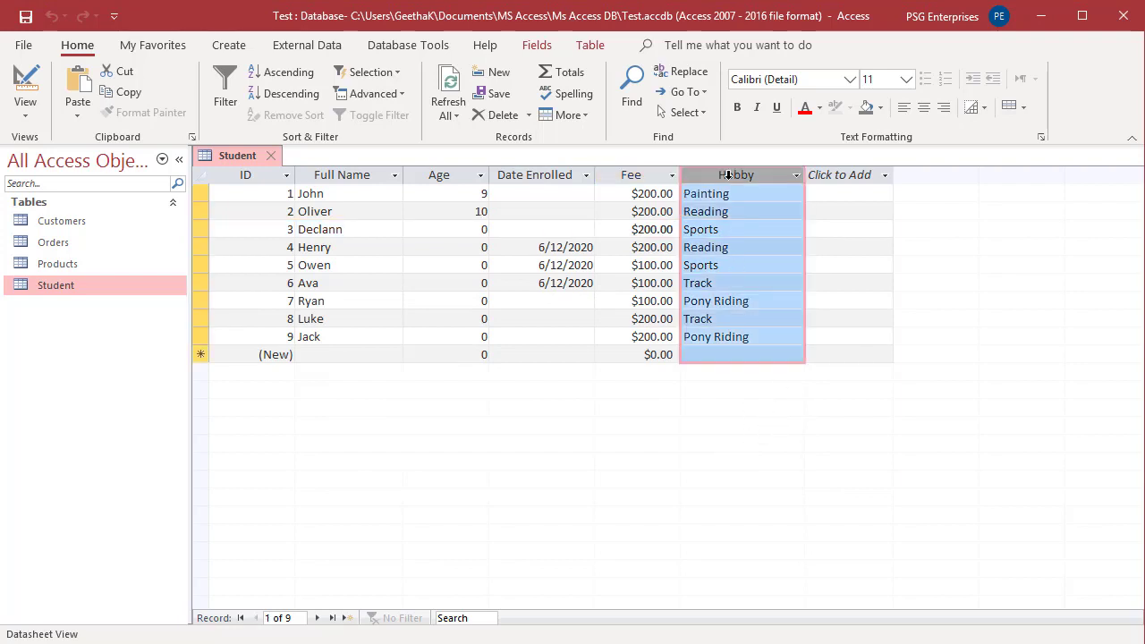
pyautogui.click(689, 72)
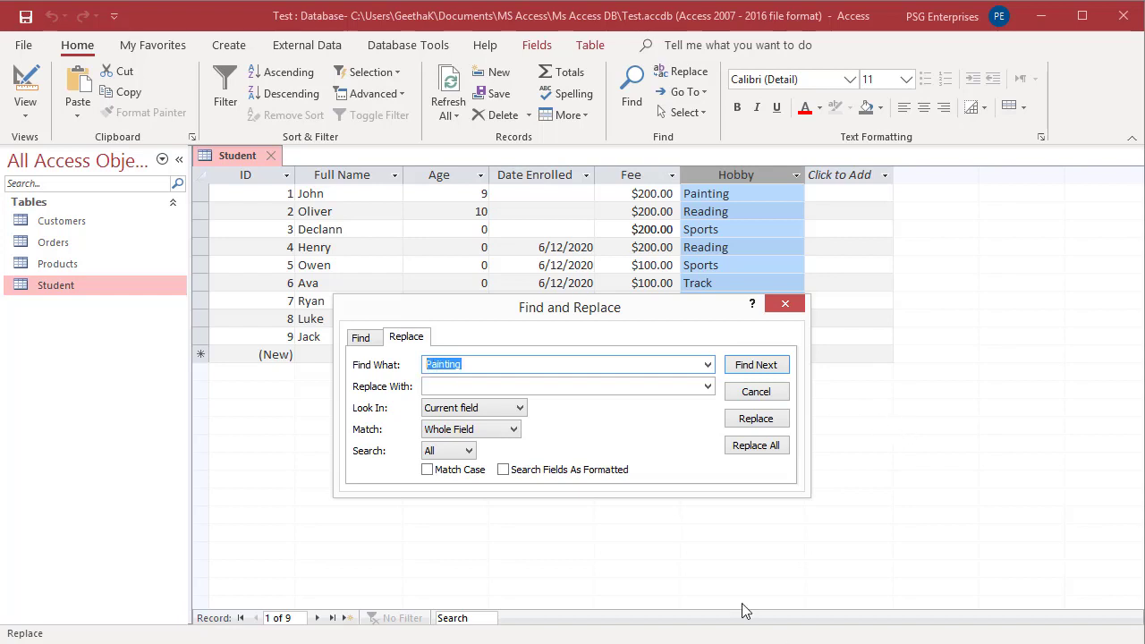
pyautogui.write('Reading')
pyautogui.press('Tab')
pyautogui.write('B')
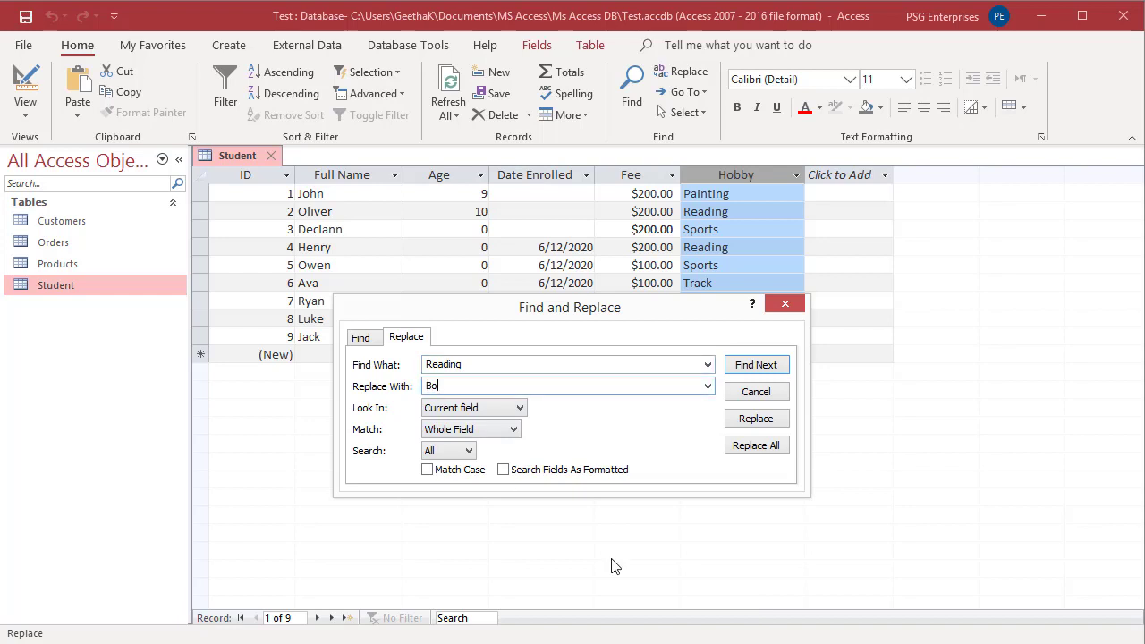
pyautogui.write('ok Reading')
pyautogui.click(751, 367)
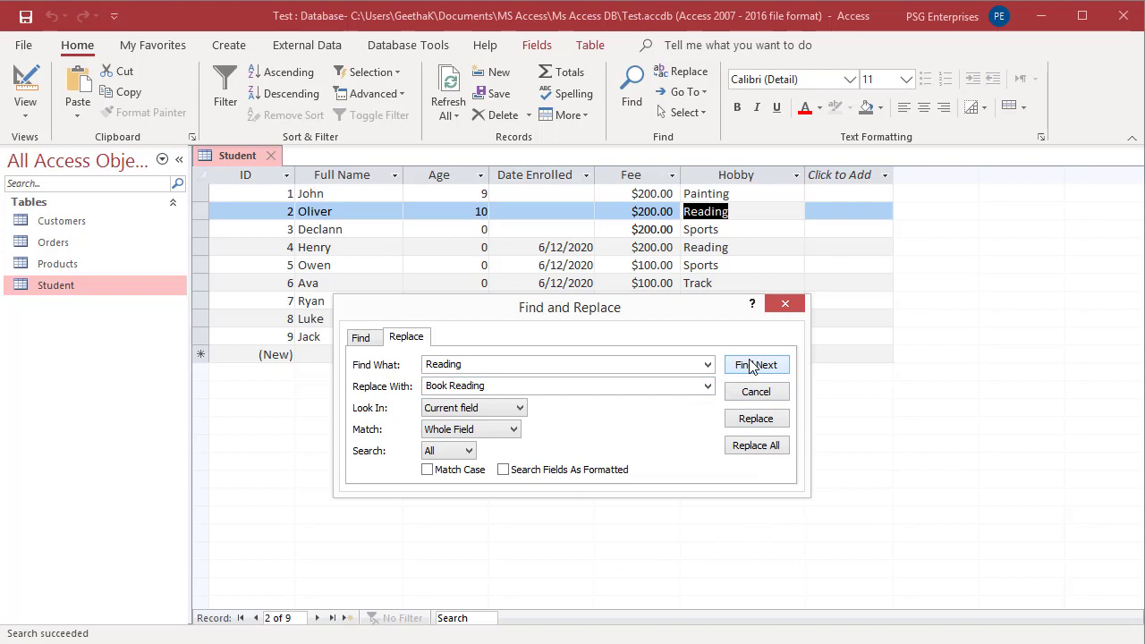
pyautogui.click(756, 419)
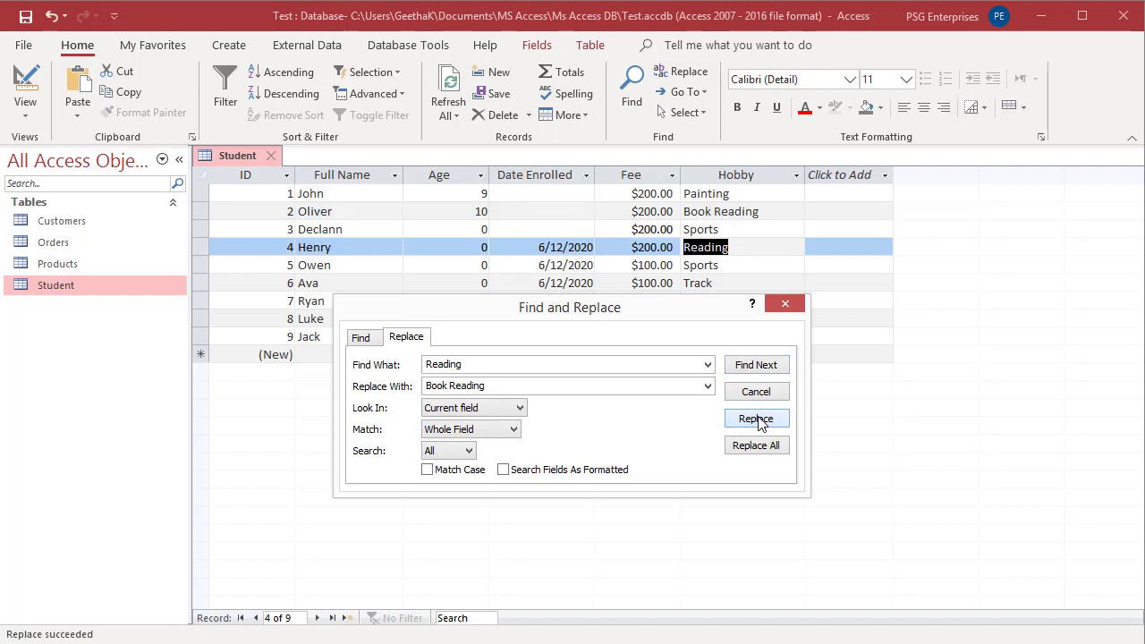
pyautogui.click(757, 420)
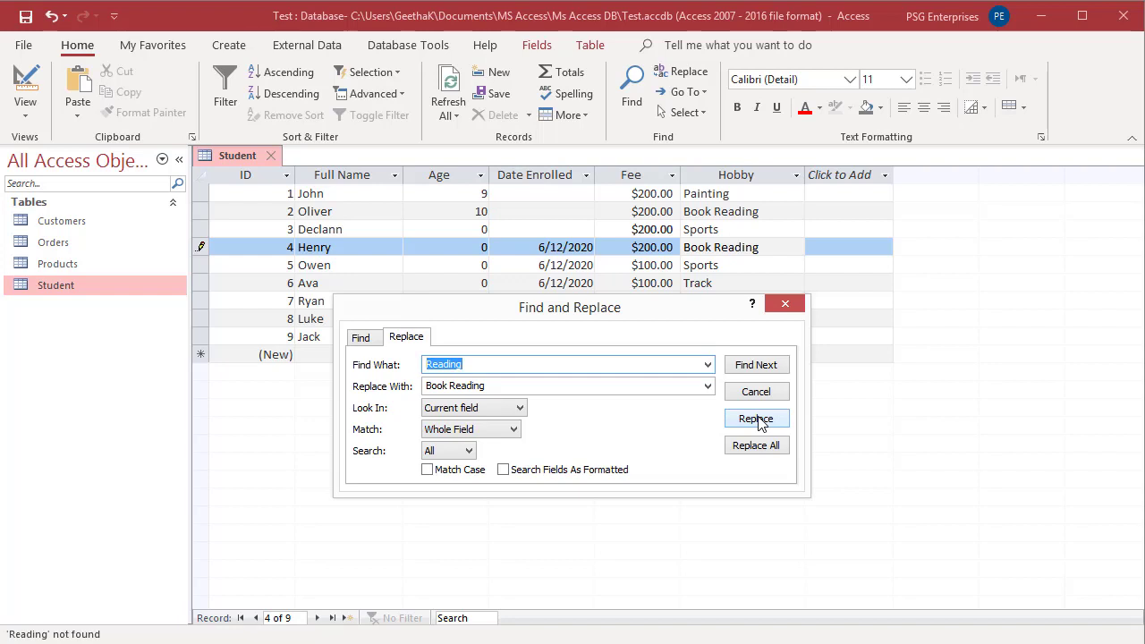
# Move the Find and Replace dialog off the Hobby column and enter Pony as the search text and Horse as its replacement
pyautogui.moveTo(662, 317); pyautogui.dragTo(481, 235)
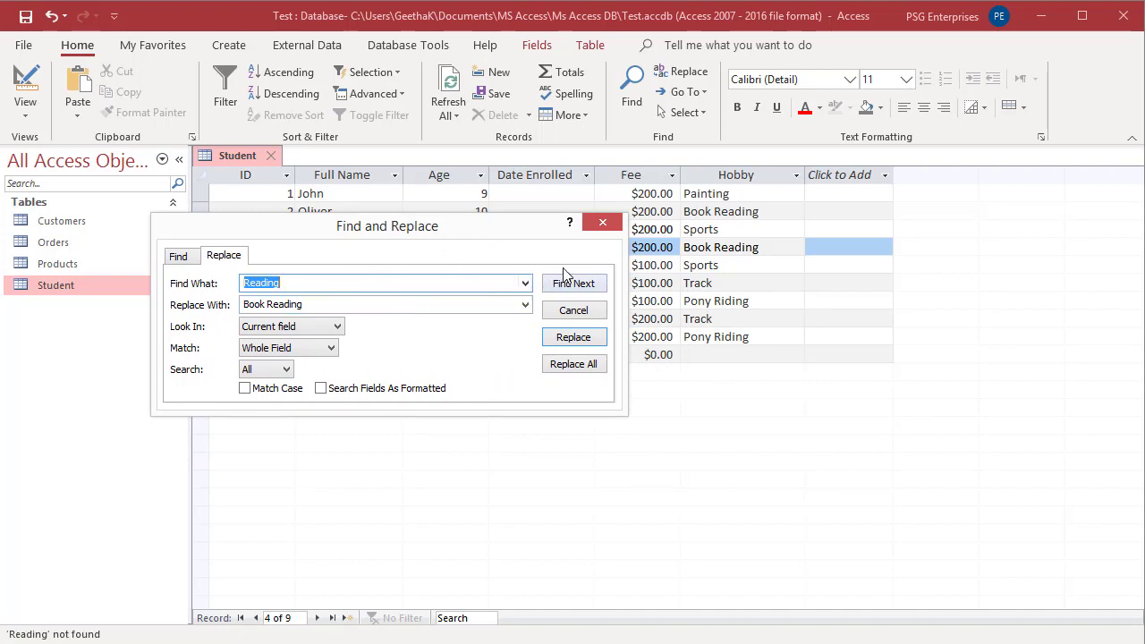
pyautogui.click(784, 248)
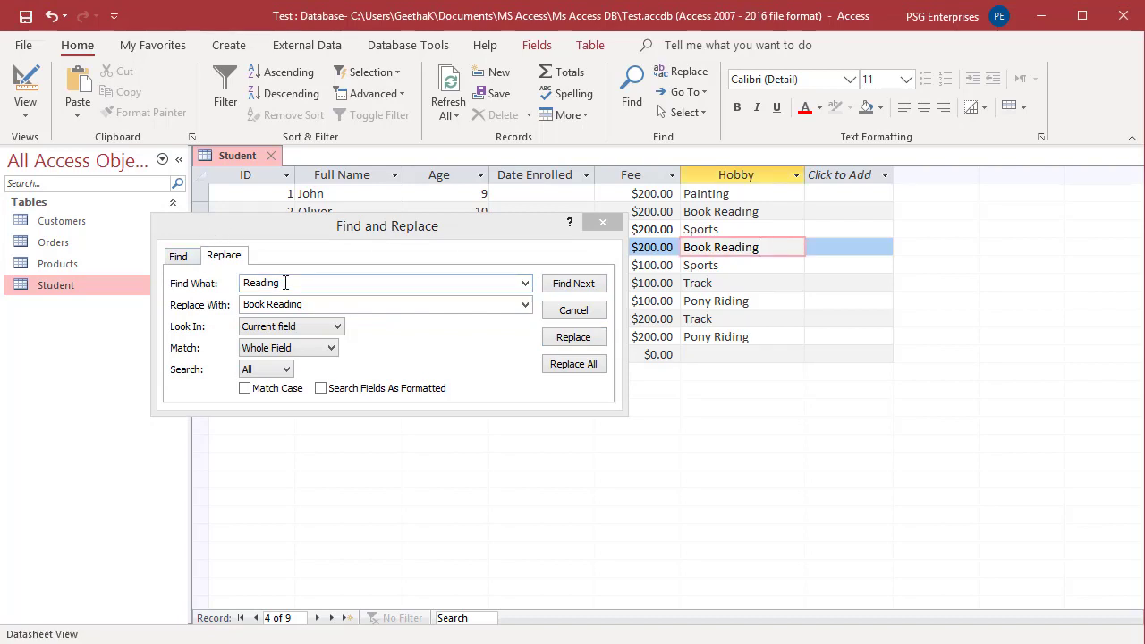
pyautogui.moveTo(284, 283); pyautogui.dragTo(240, 288)
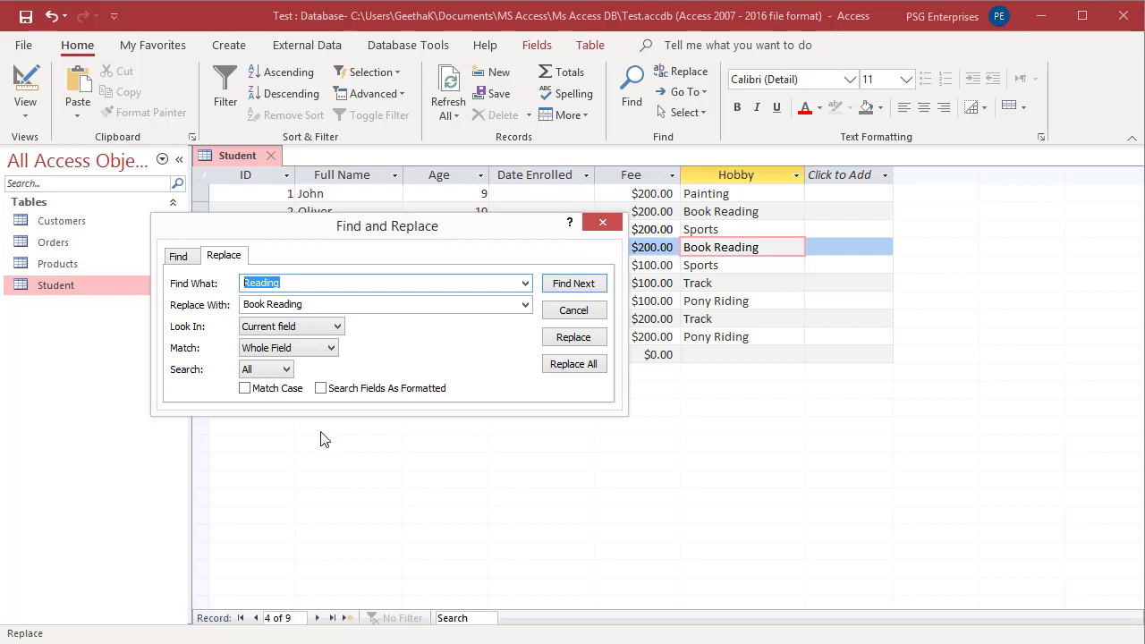
pyautogui.write('Pony')
pyautogui.click(304, 304)
pyautogui.moveTo(304, 304); pyautogui.dragTo(245, 309)
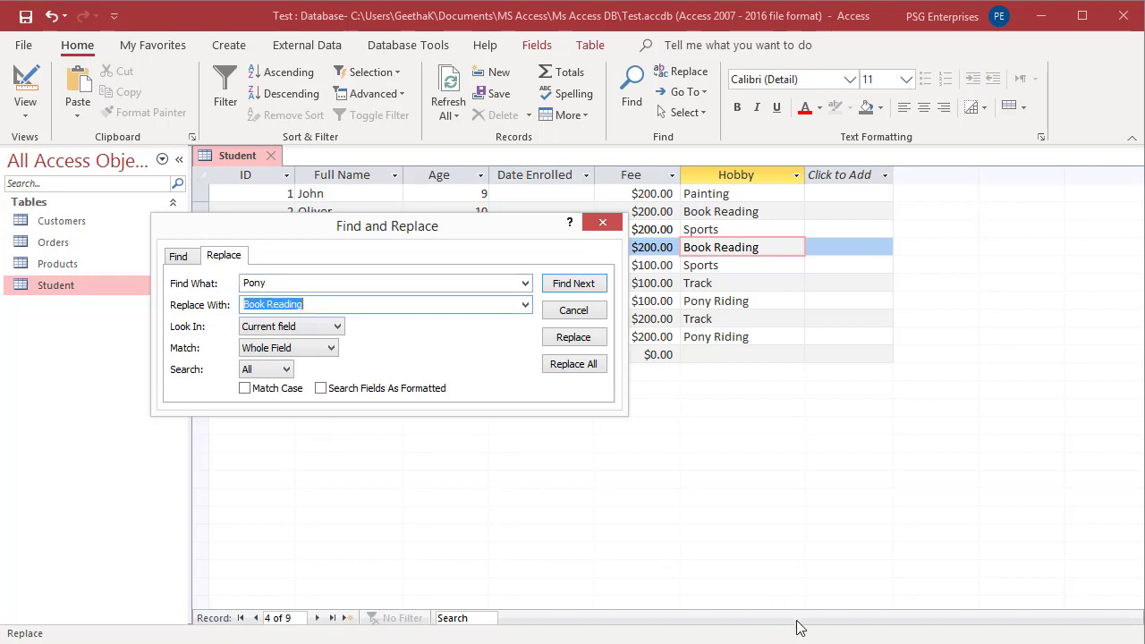
pyautogui.write('Hor')
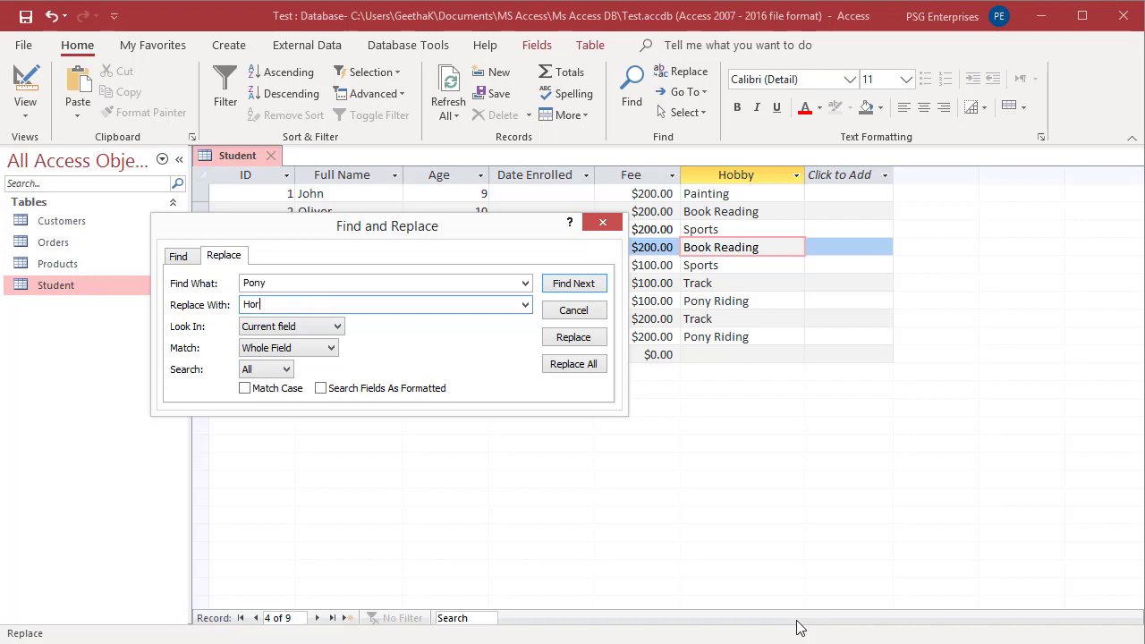
pyautogui.write('se')
# Match any part of the field and replace all occurrences of Pony with Horse in the Hobby column
pyautogui.click(331, 349)
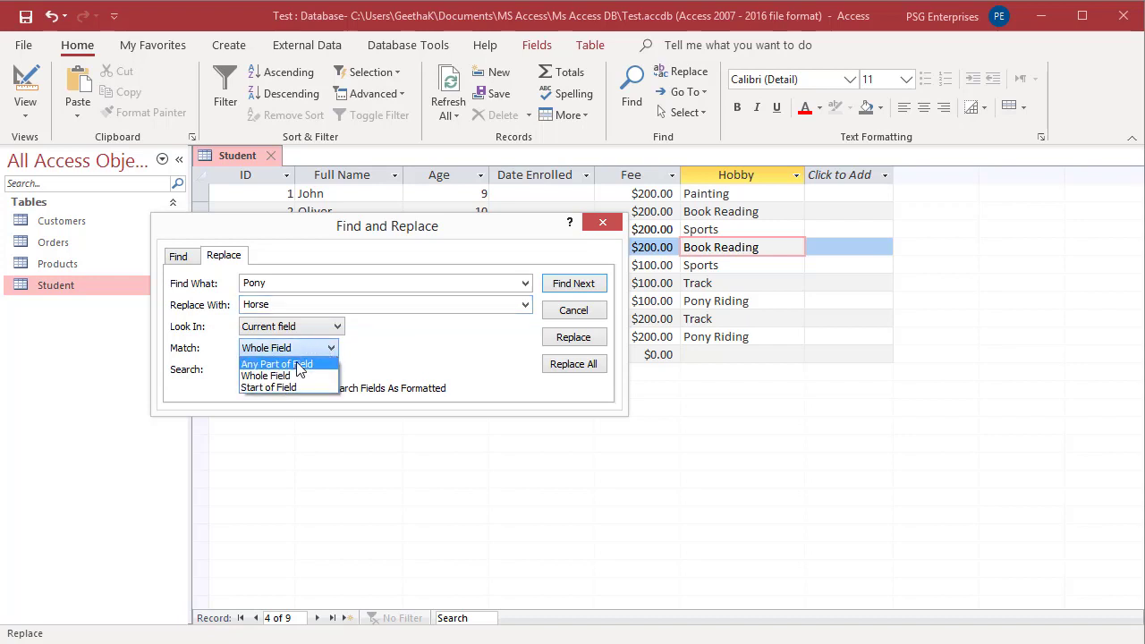
pyautogui.click(300, 365)
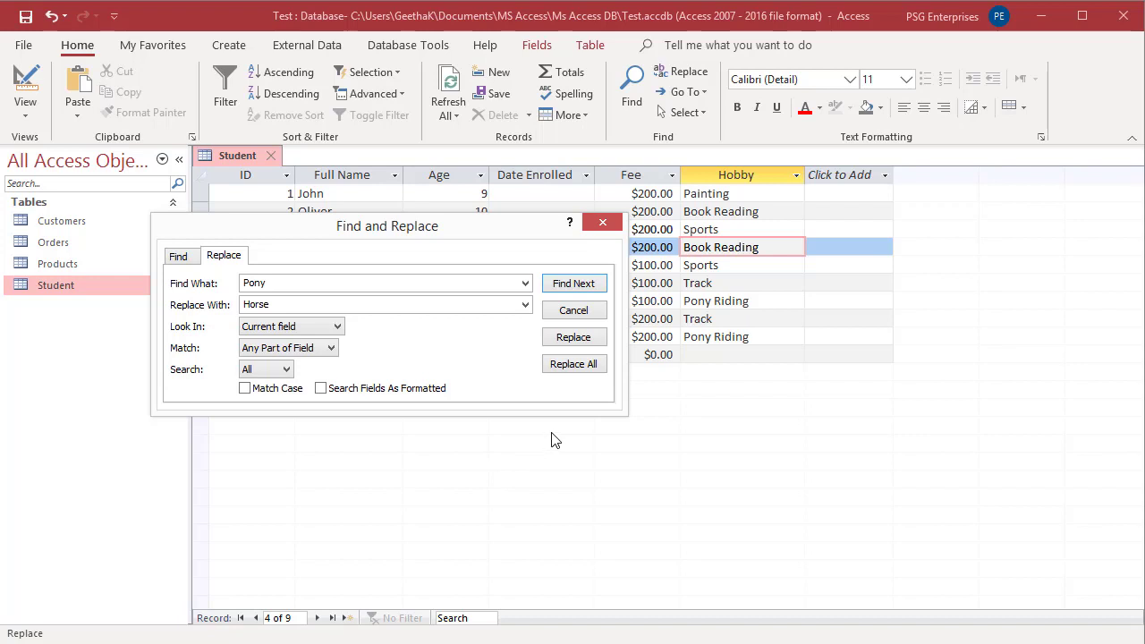
pyautogui.click(579, 368)
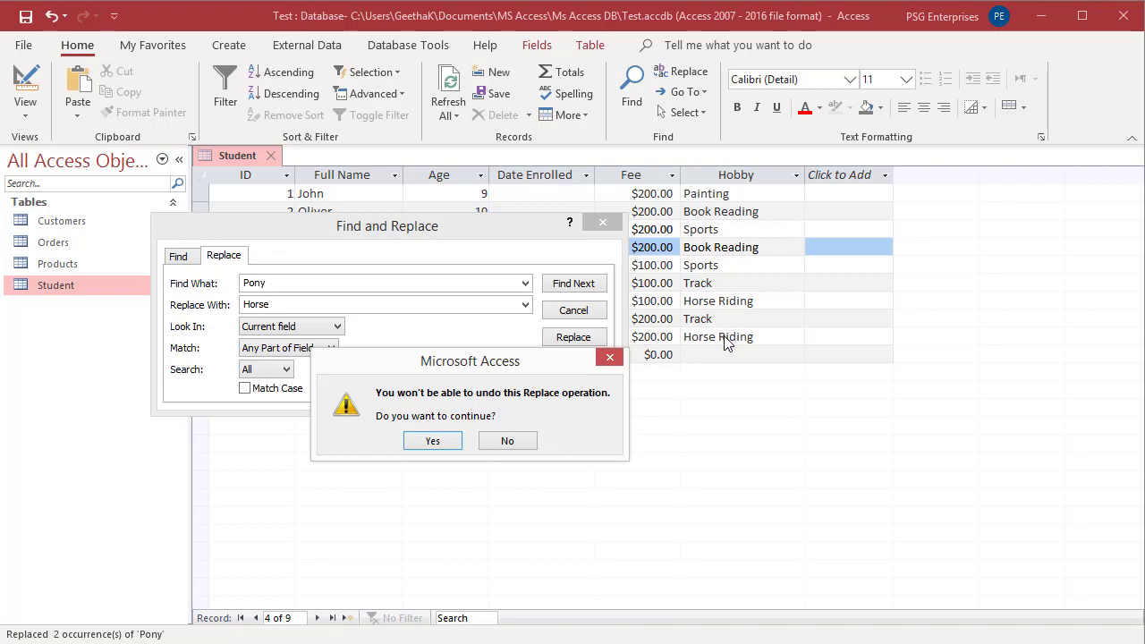
pyautogui.click(433, 441)
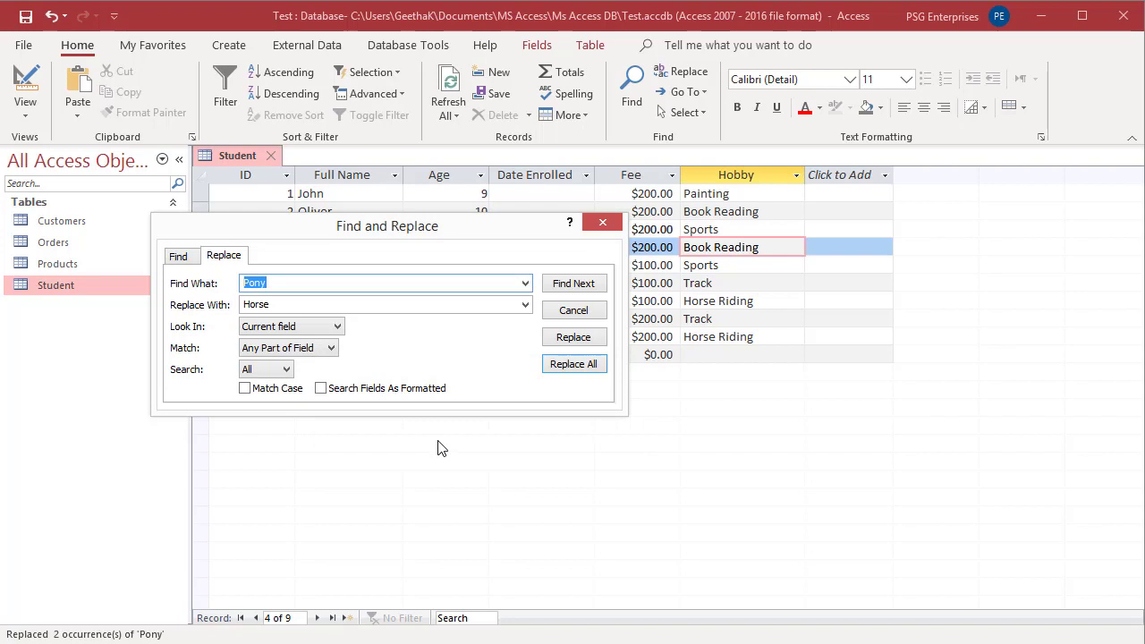